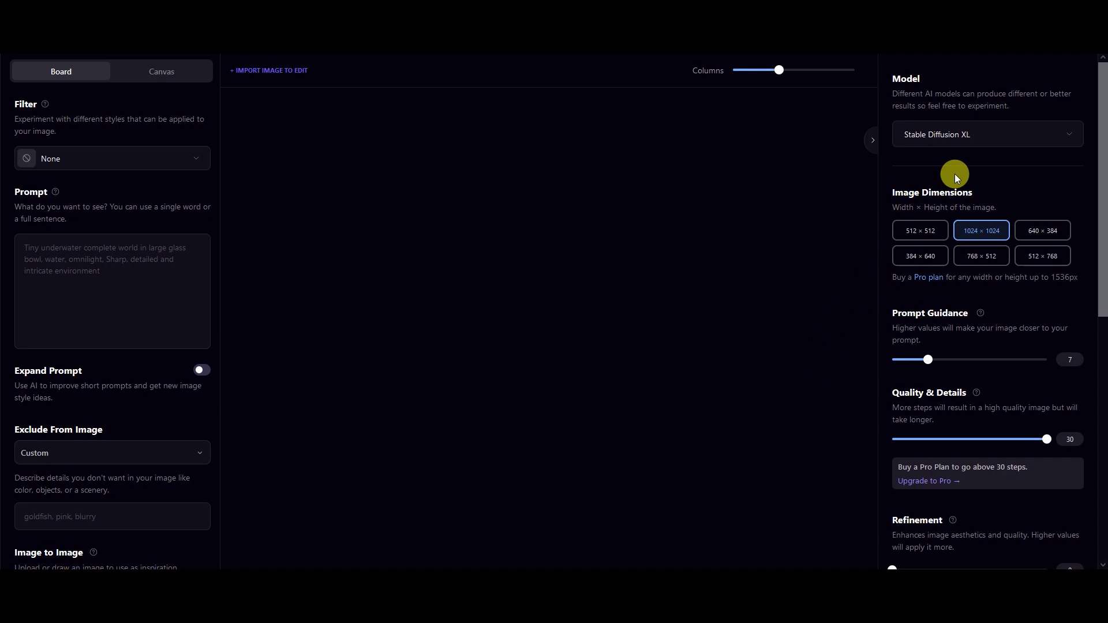
Keep Stable Diffusion XL as the model and apply the Starlight XL Animated filter.
click(967, 136)
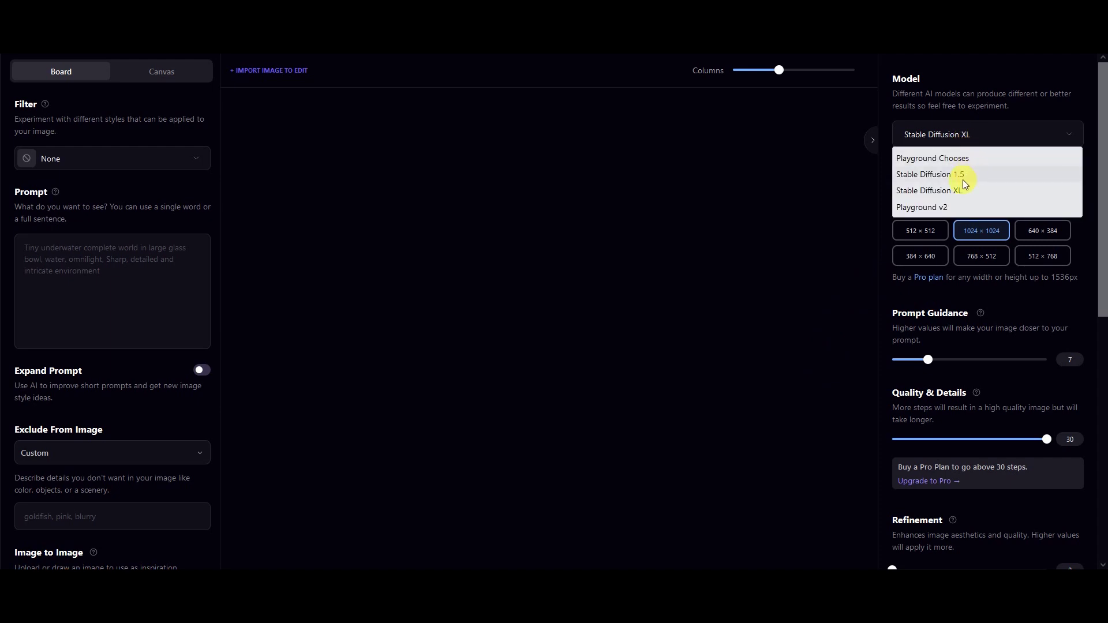
click(944, 191)
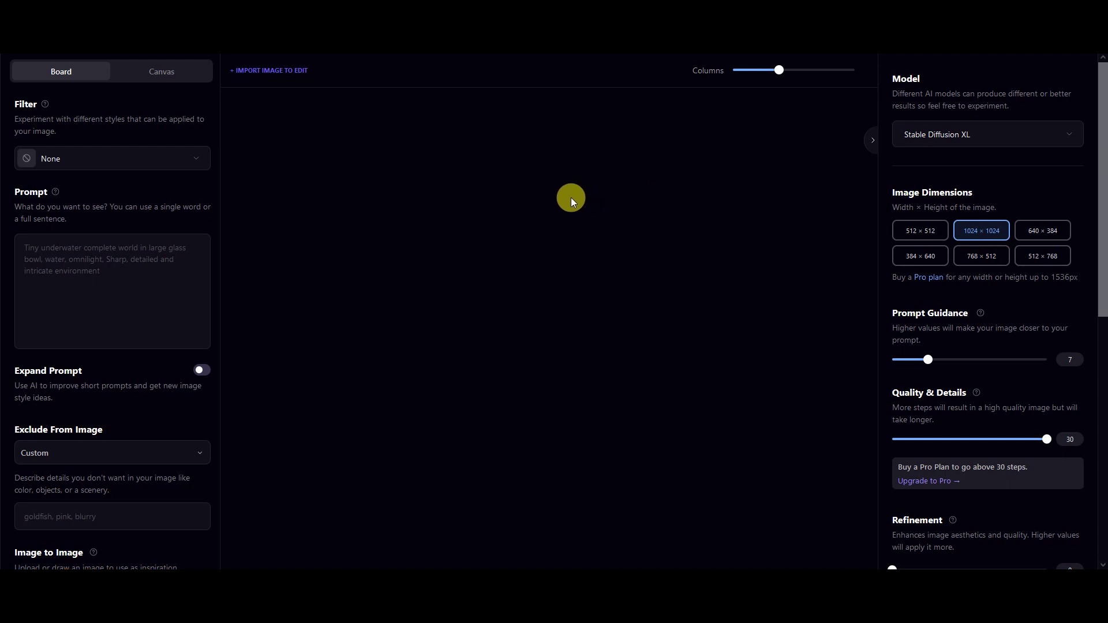
click(201, 163)
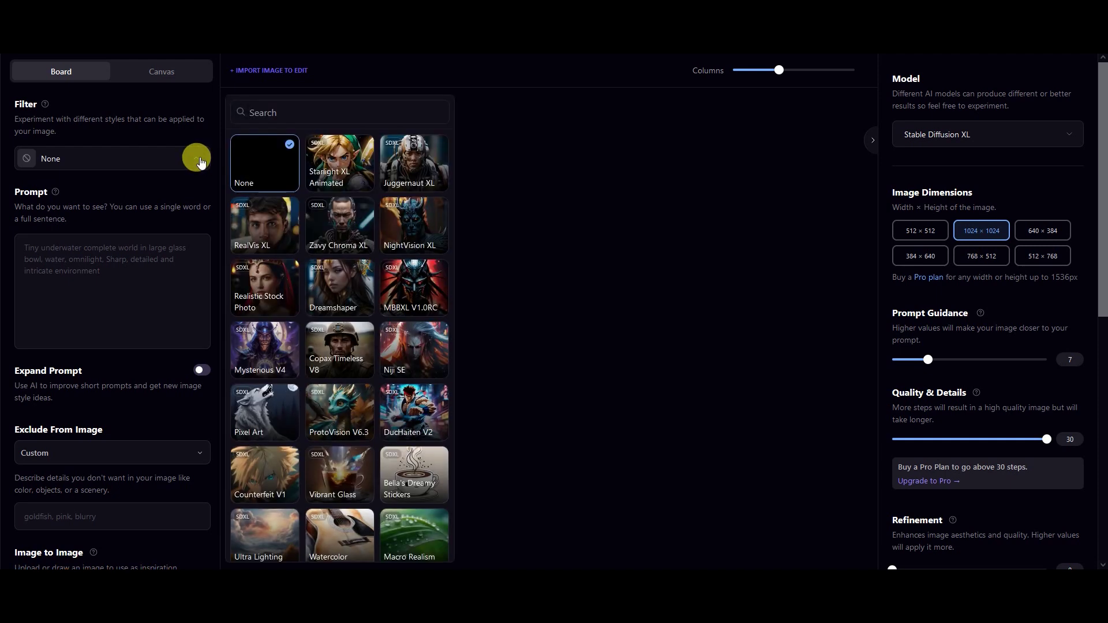
click(332, 161)
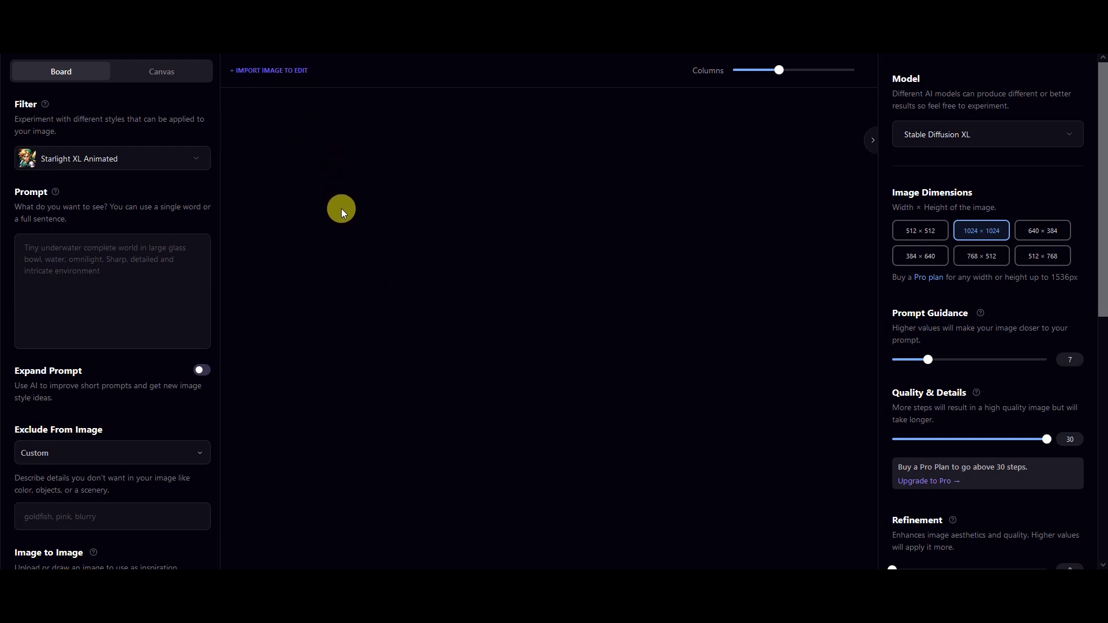
Paste the prompt for a lively 3D animated astronaut surfing a vibrant wave.
click(35, 255)
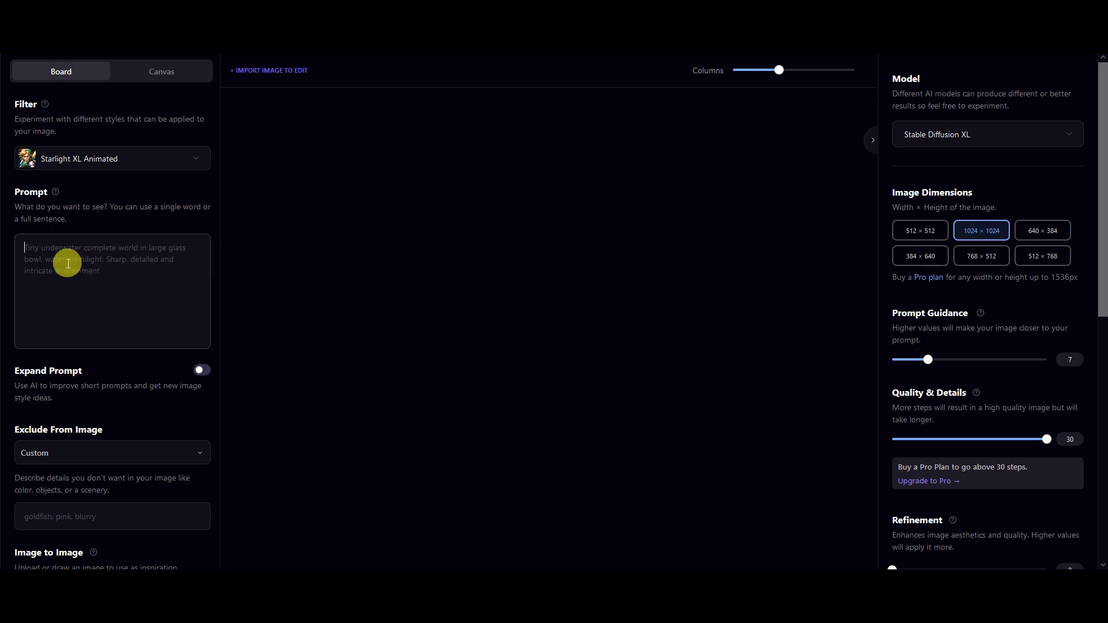
right_click(37, 255)
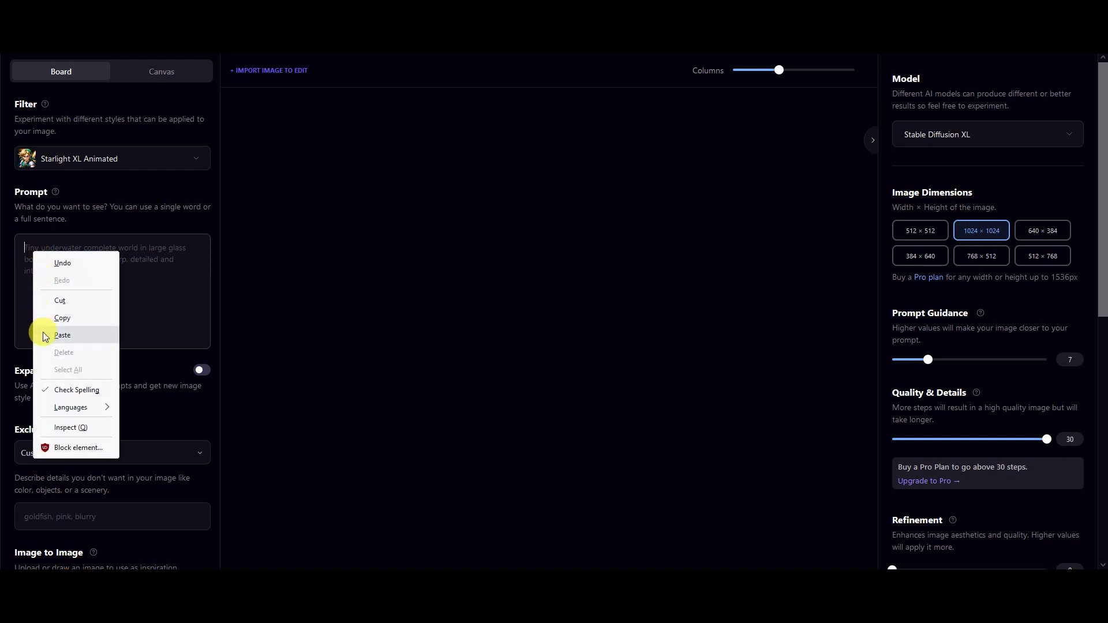
click(62, 335)
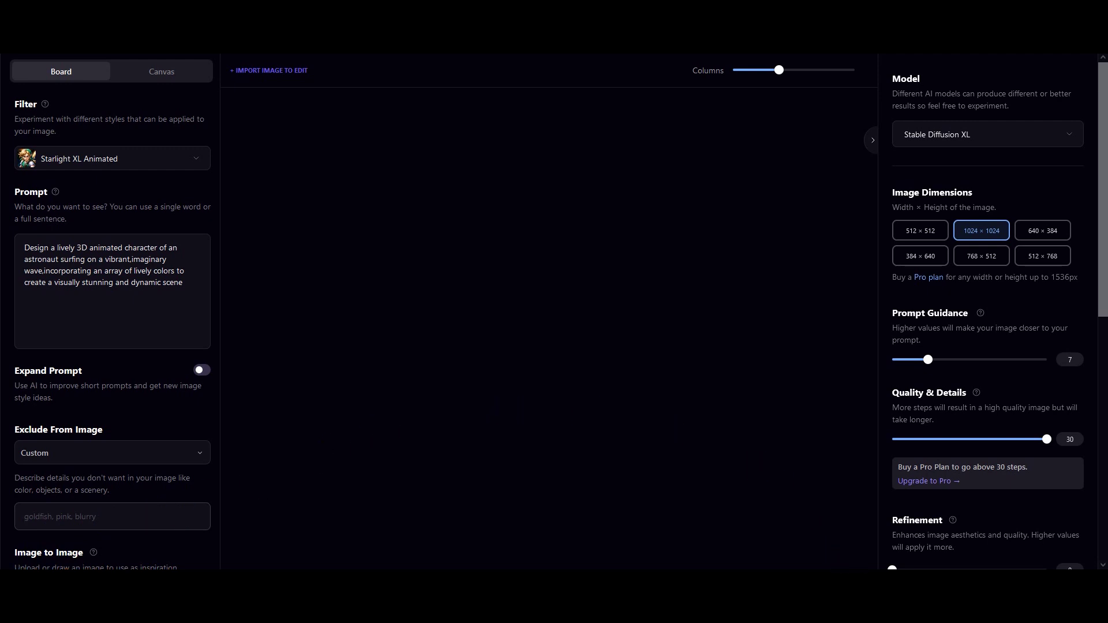
Paste the negative terms (watermark, blurry, deformed, extra limbs) into Exclude From Image.
click(25, 517)
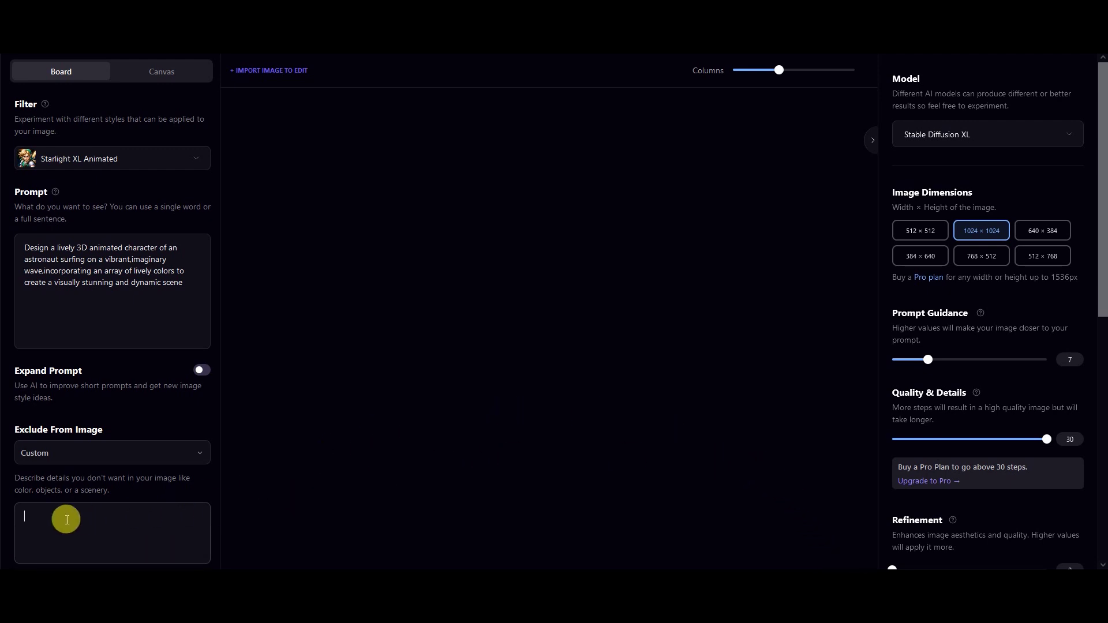
right_click(36, 519)
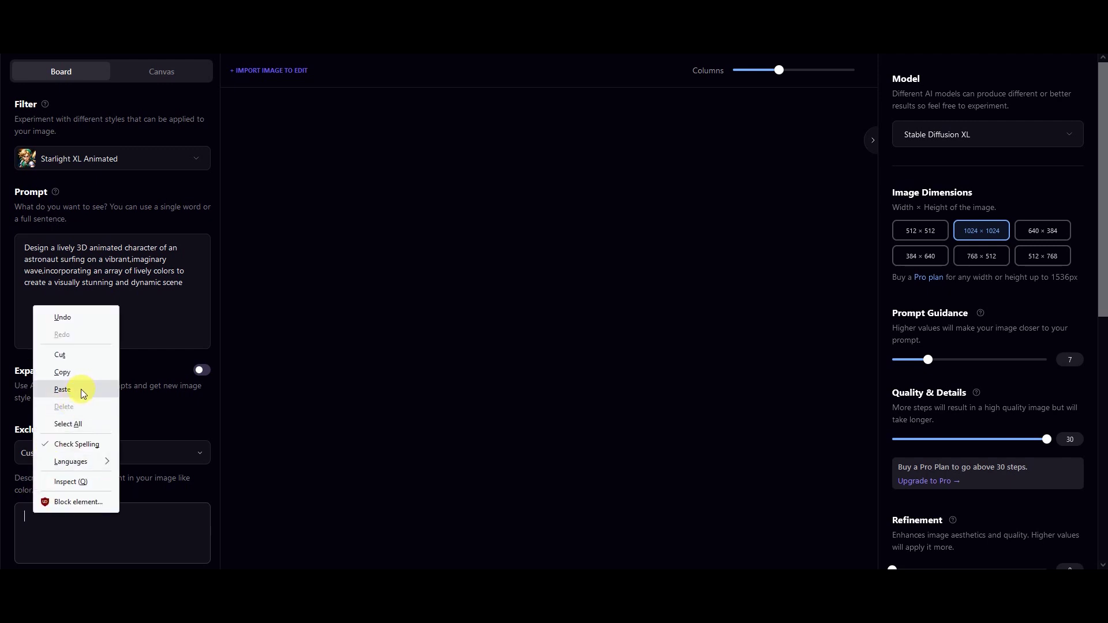
click(62, 390)
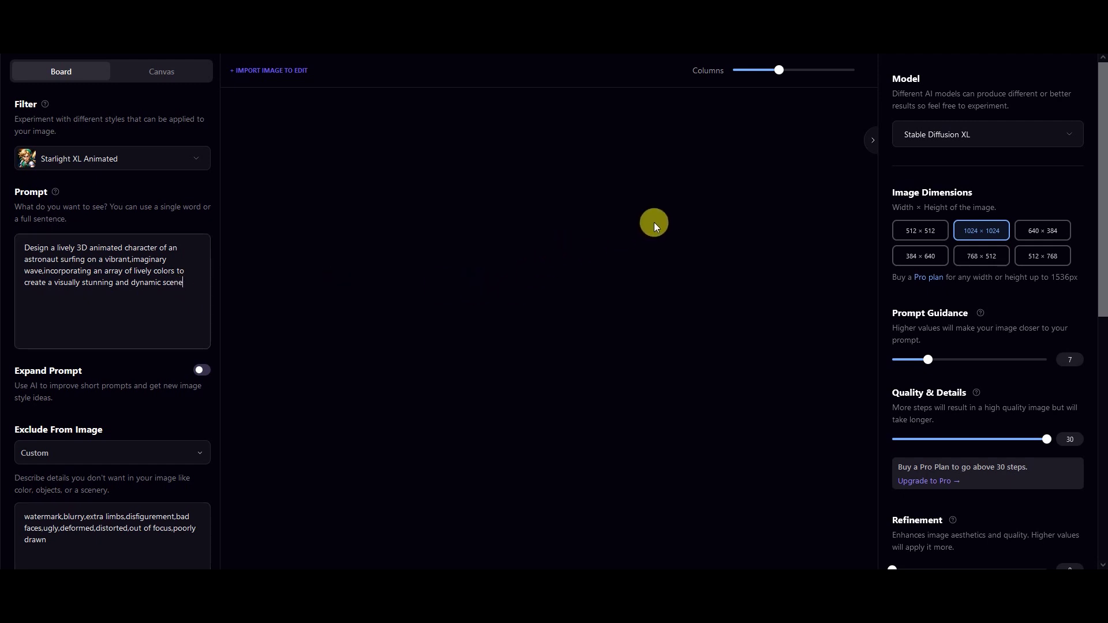
Generate four images from the astronaut surfing prompt and scroll back to the top.
drag(1101, 141, 1104, 335)
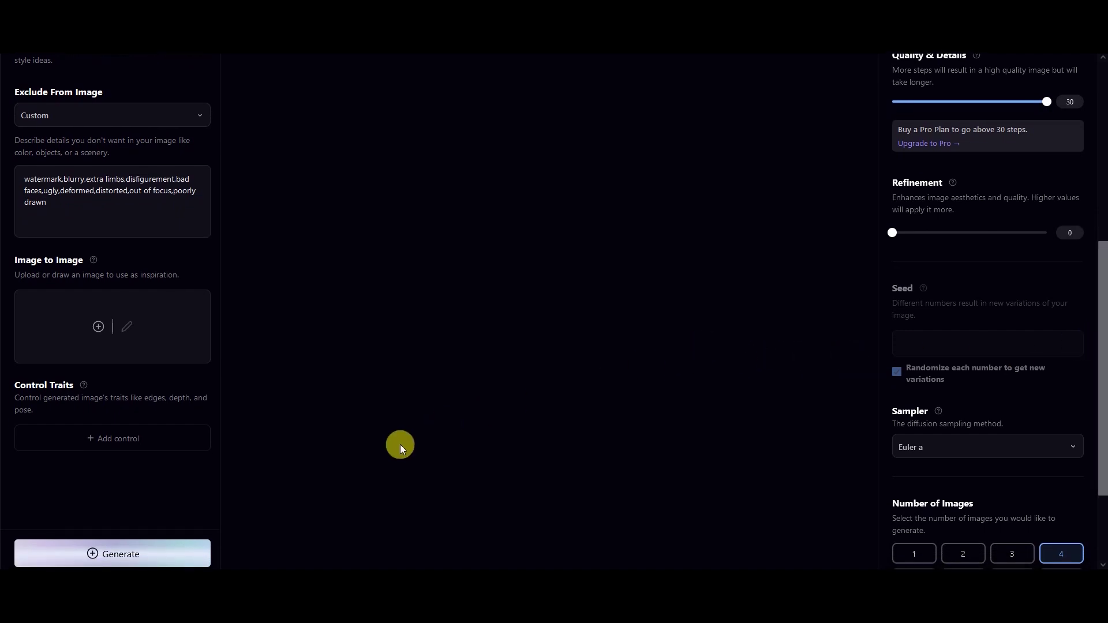
click(198, 554)
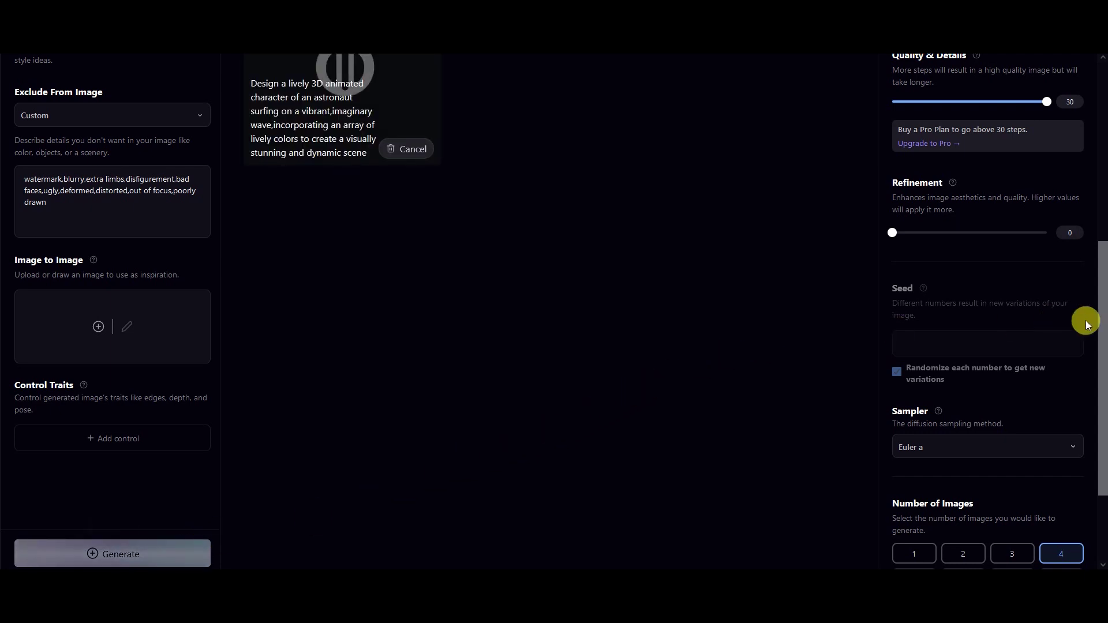
drag(1103, 345, 1104, 127)
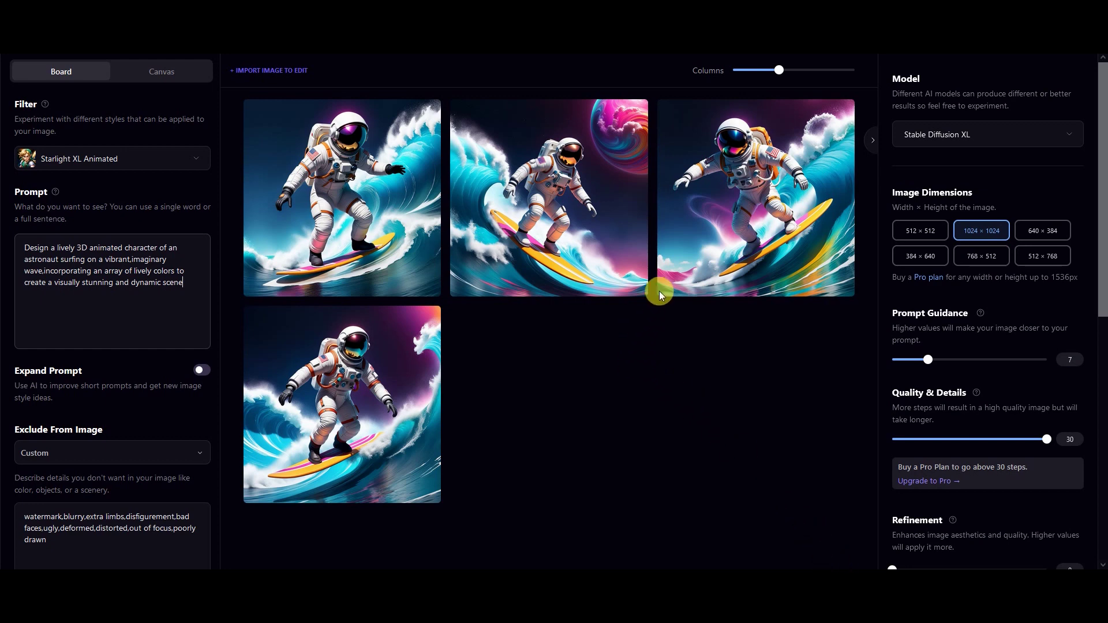
Preview the third and second astronaut images at full size, closing each preview.
click(837, 118)
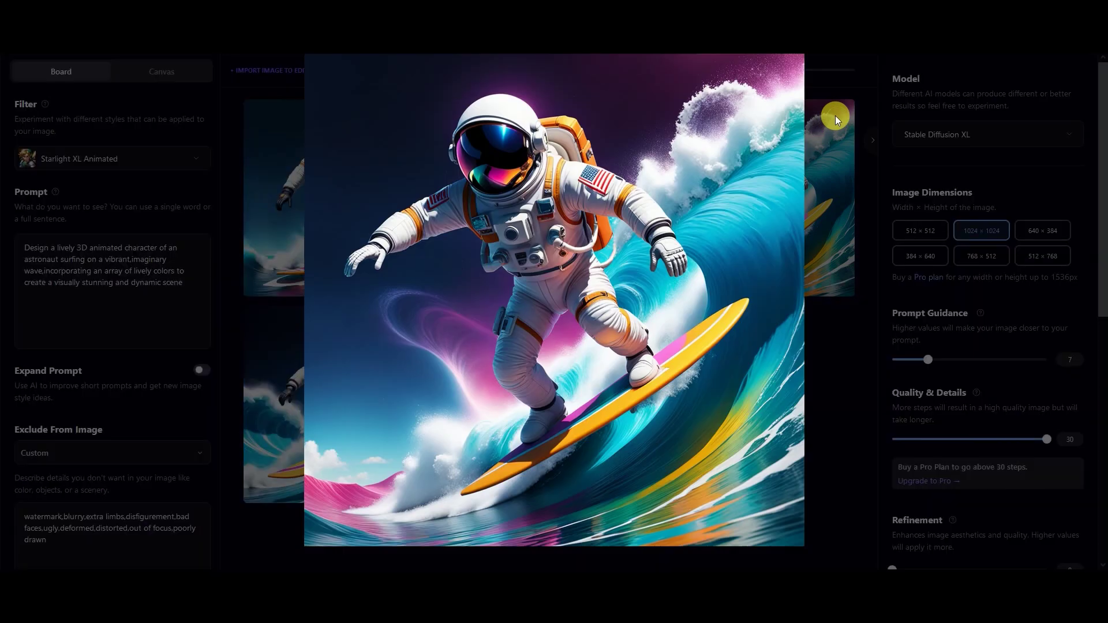
click(830, 426)
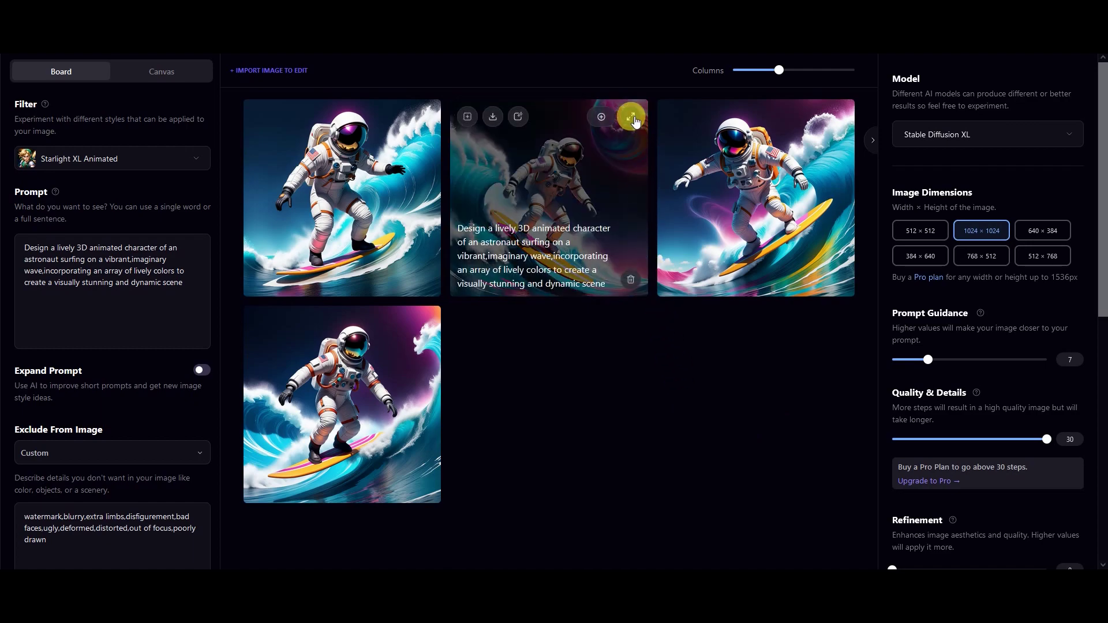
click(631, 117)
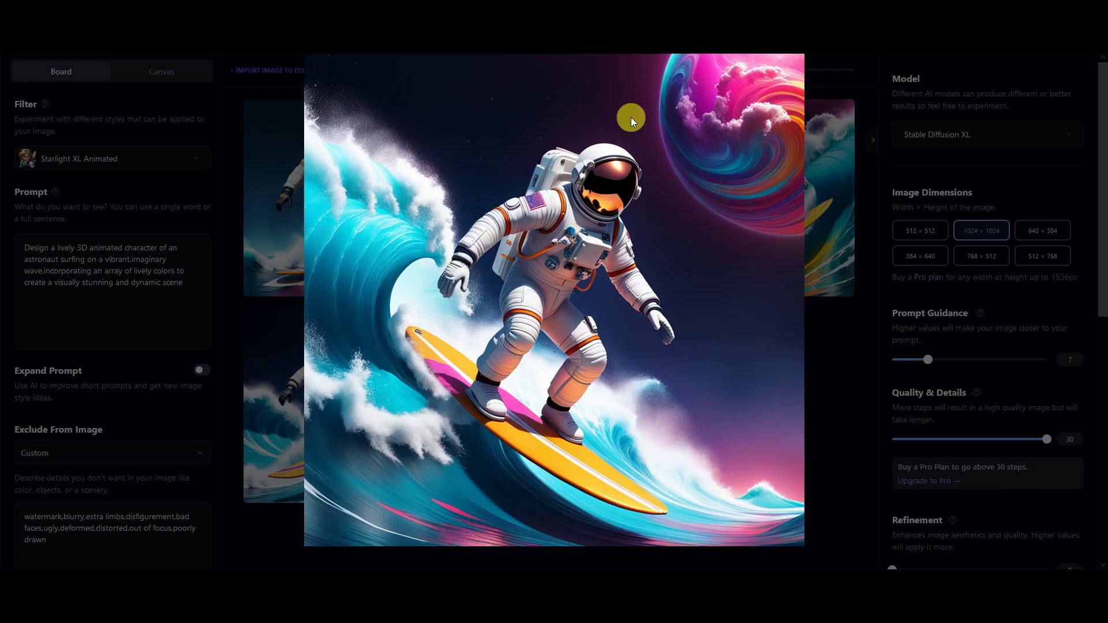
click(822, 429)
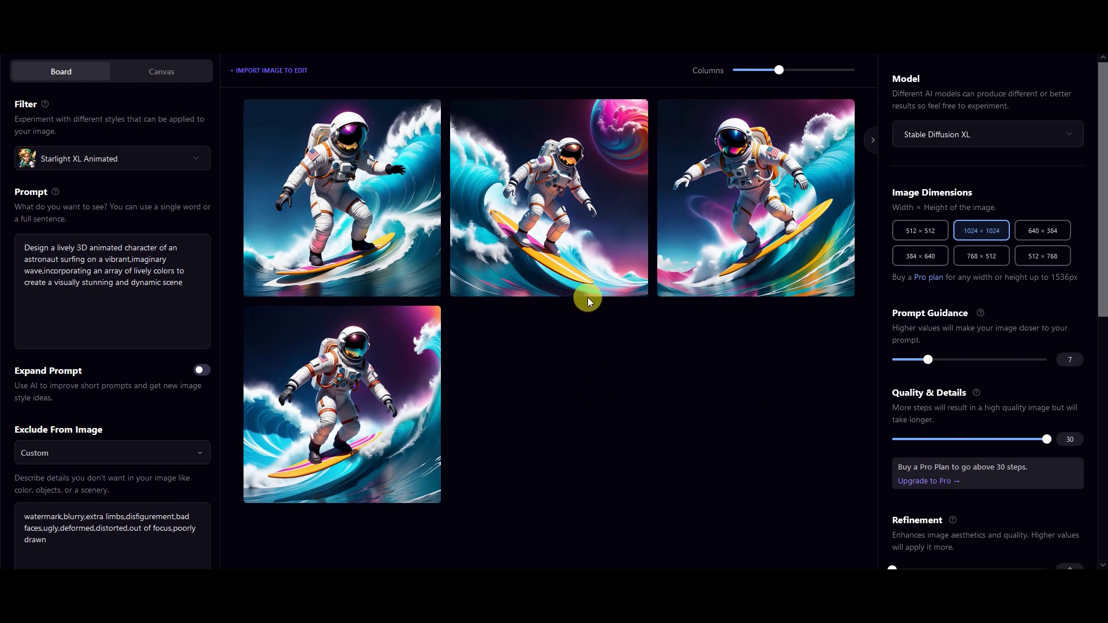
Download the second astronaut-surfing image and save it as a PNG file.
click(602, 116)
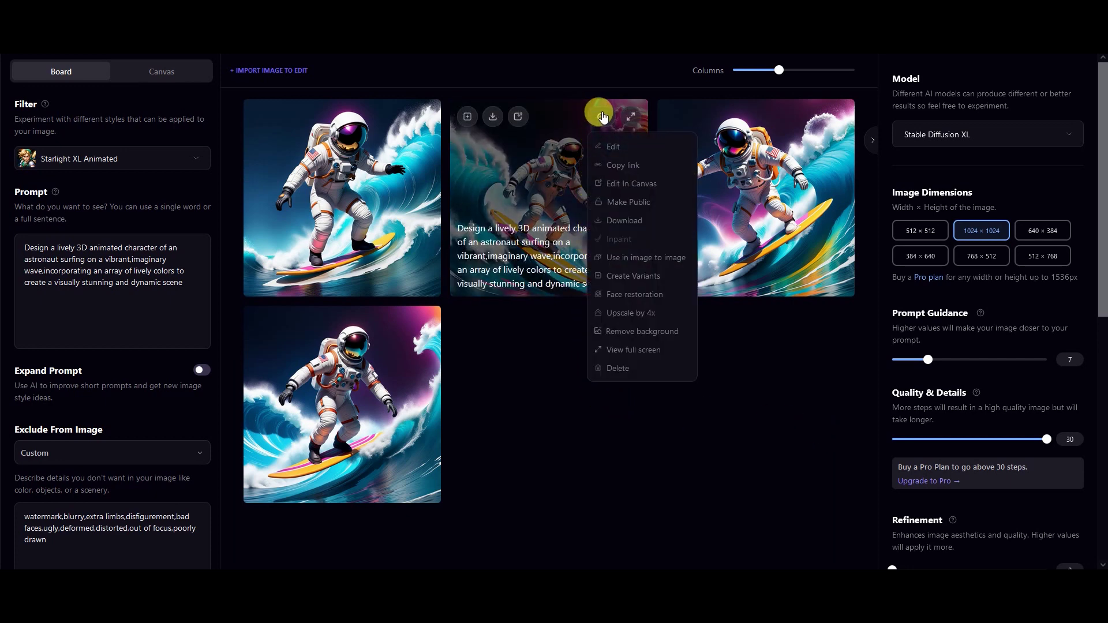
click(621, 221)
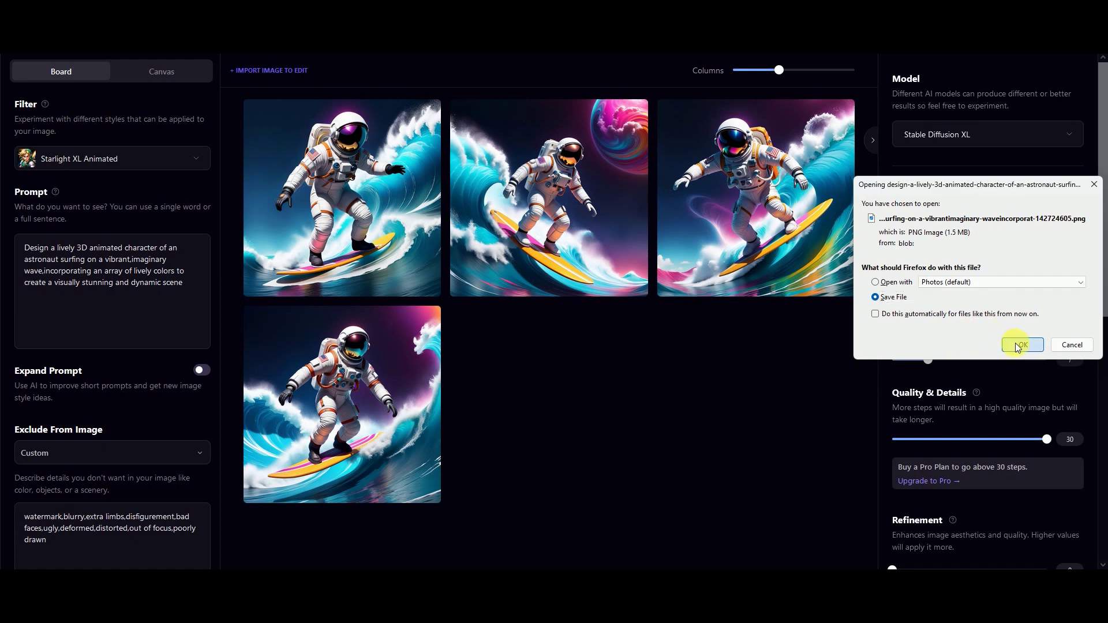
click(1018, 346)
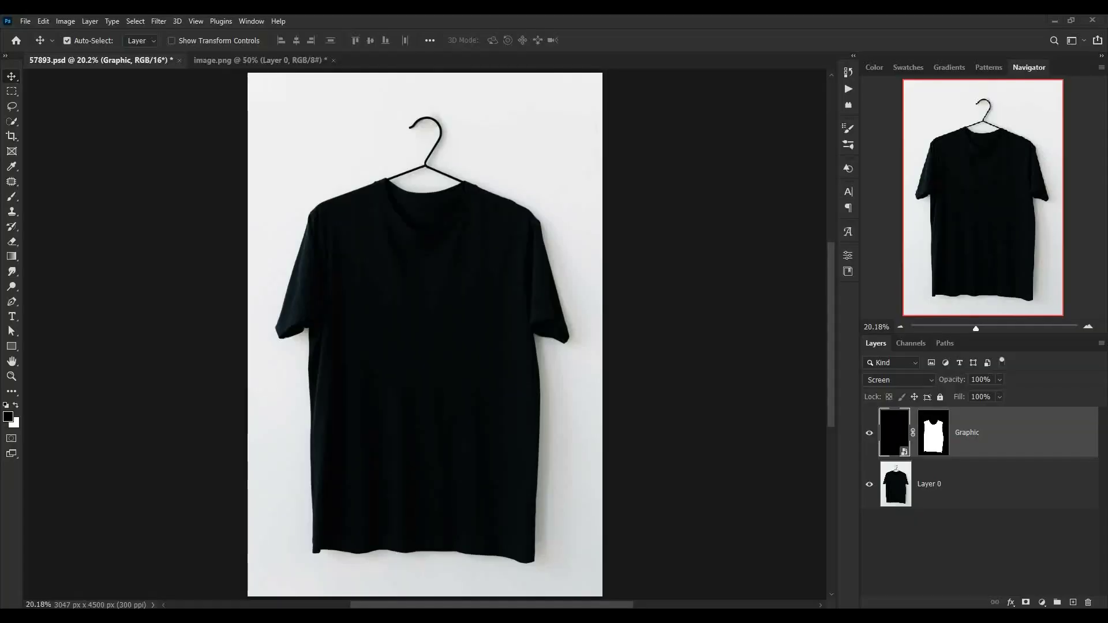
Open the Graphic smart object and drag the image.png astronaut onto Graphic.psb.
double_click(905, 451)
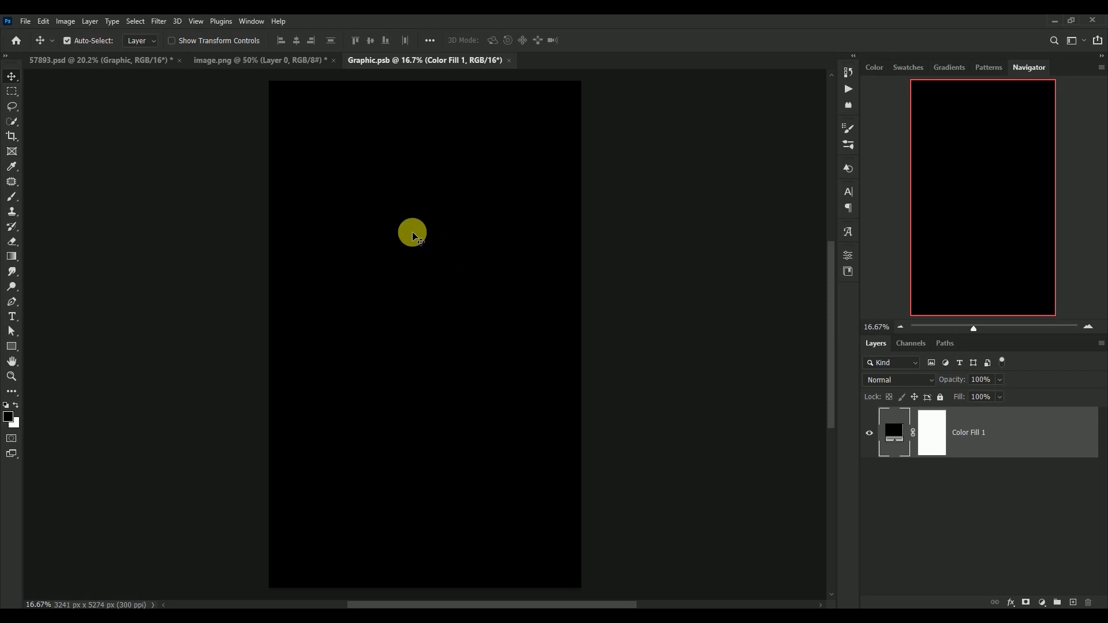
click(211, 62)
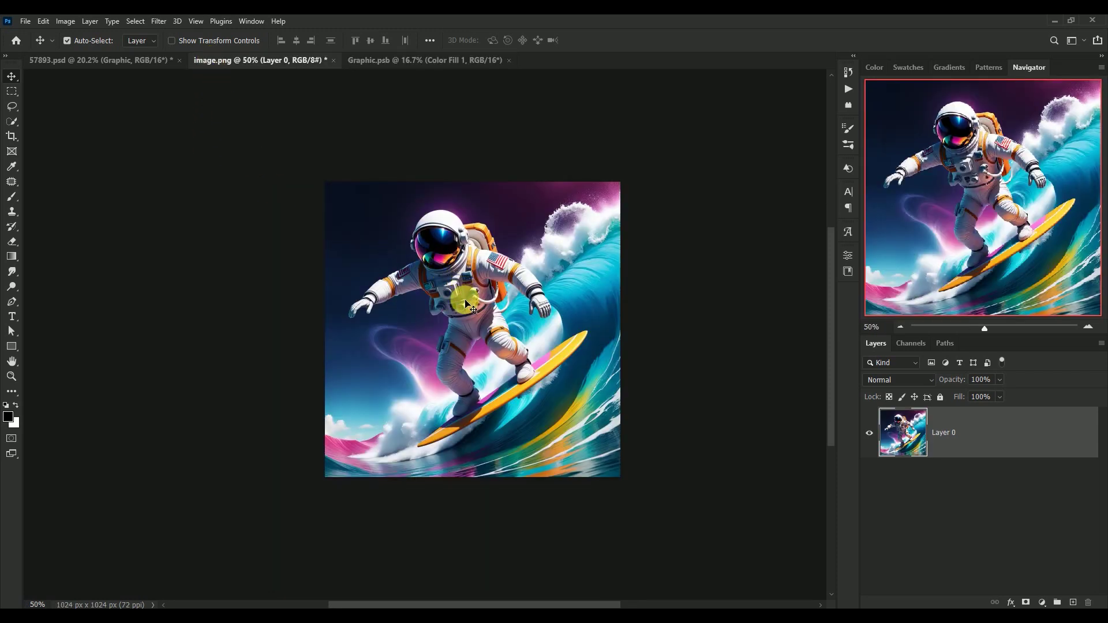
drag(466, 301, 417, 327)
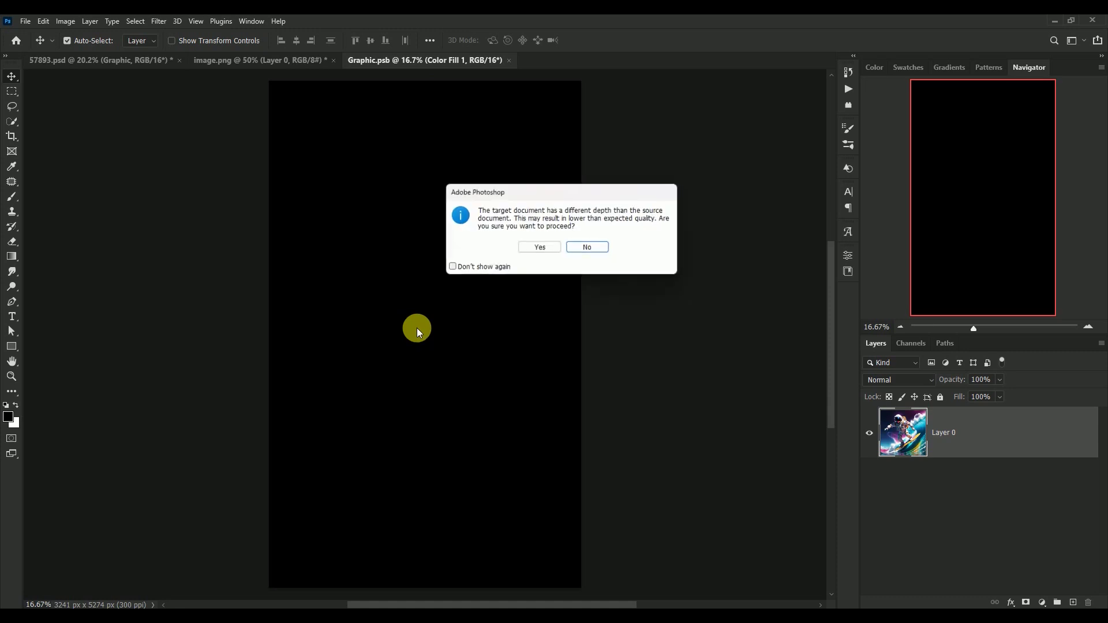
Accept the bit-depth warning and convert Layer 1 to a smart object.
click(536, 248)
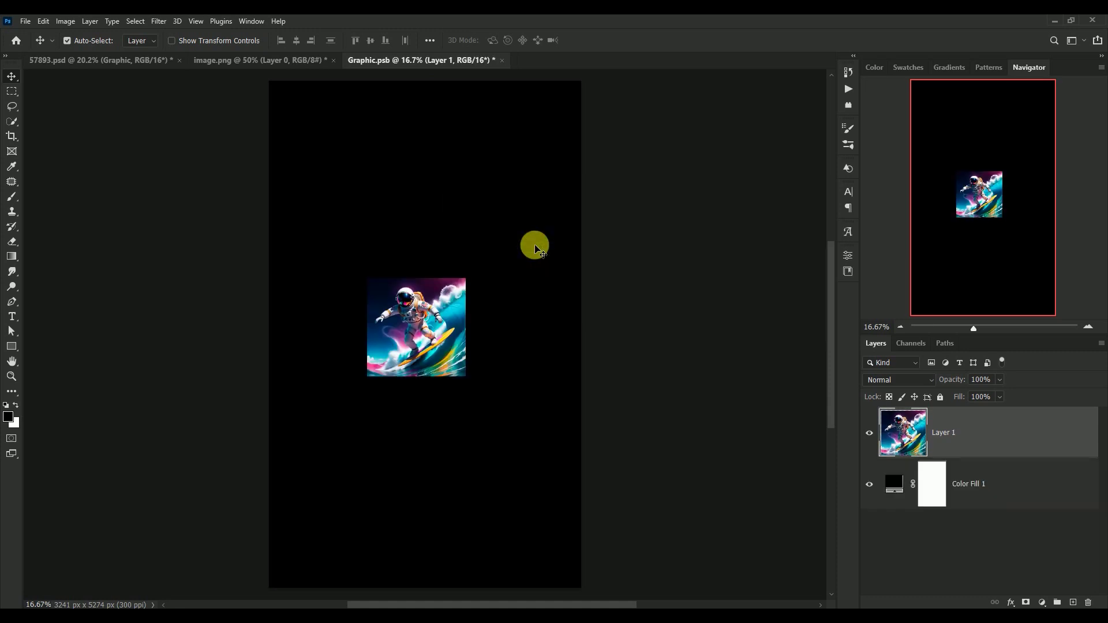
right_click(985, 432)
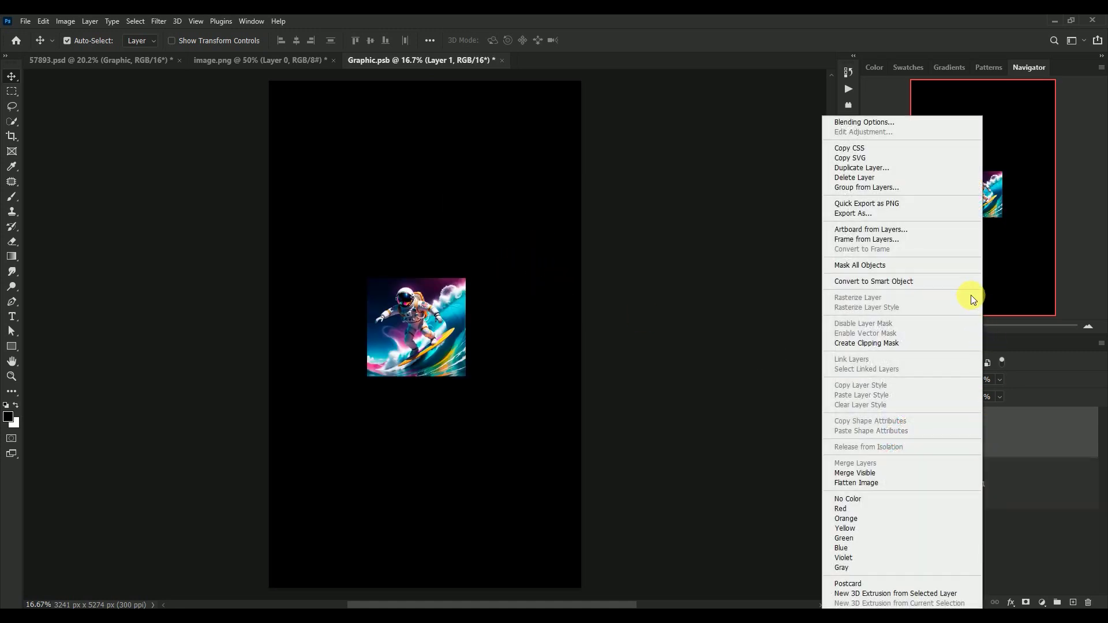
click(954, 285)
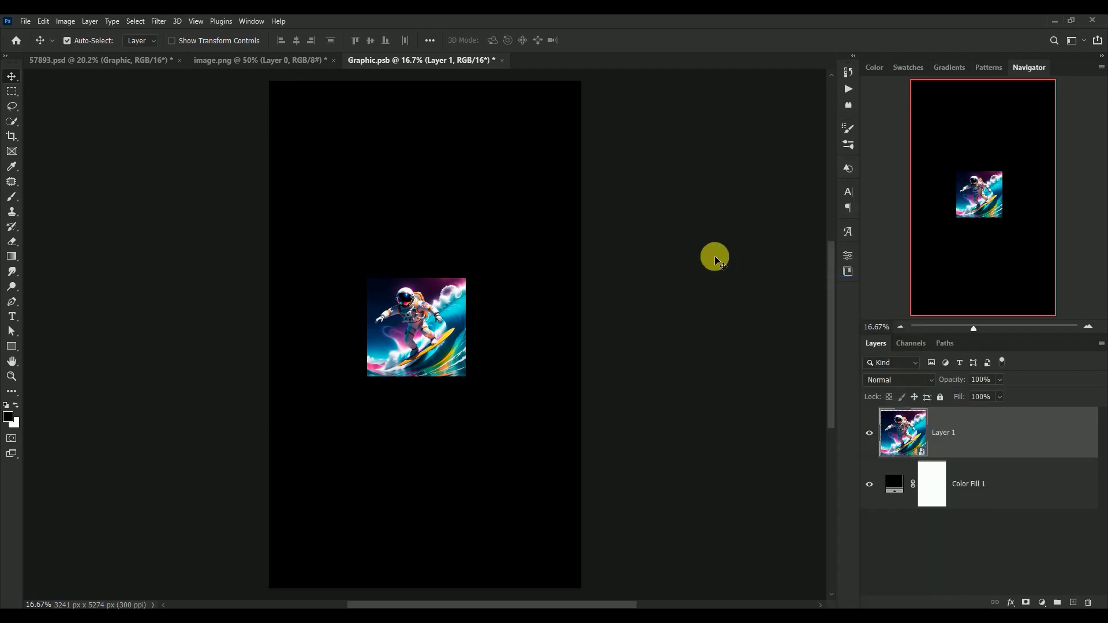
Scale the astronaut image to about 288%, centred on the canvas, then hide its layer.
key(ctrl+t)
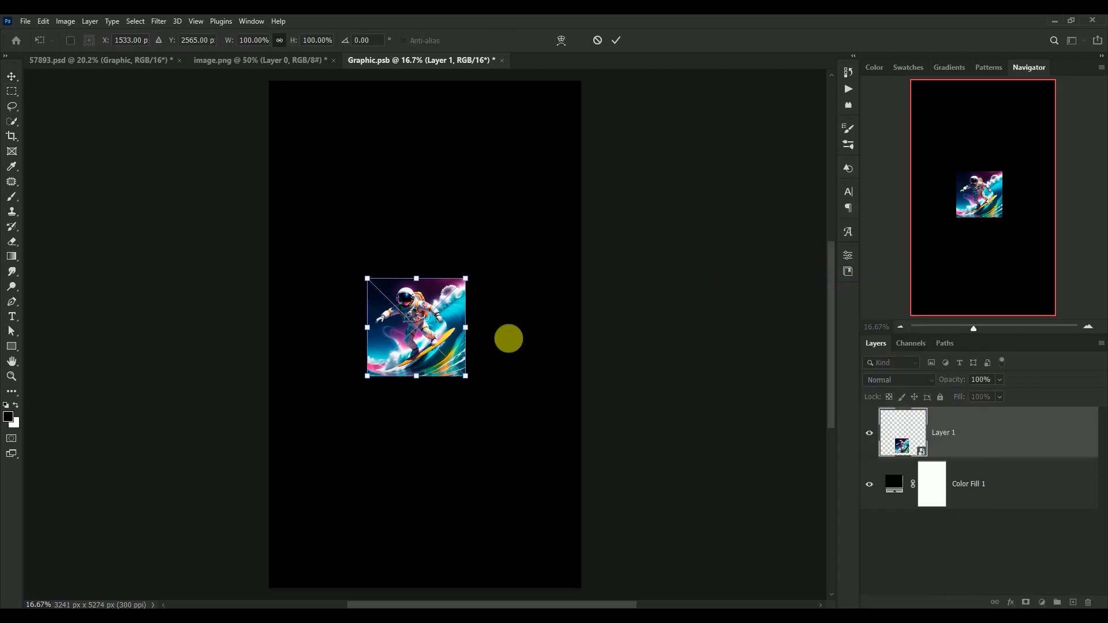
drag(467, 377, 641, 556)
drag(517, 482, 443, 374)
drag(563, 443, 571, 451)
drag(453, 366, 450, 369)
key(Return)
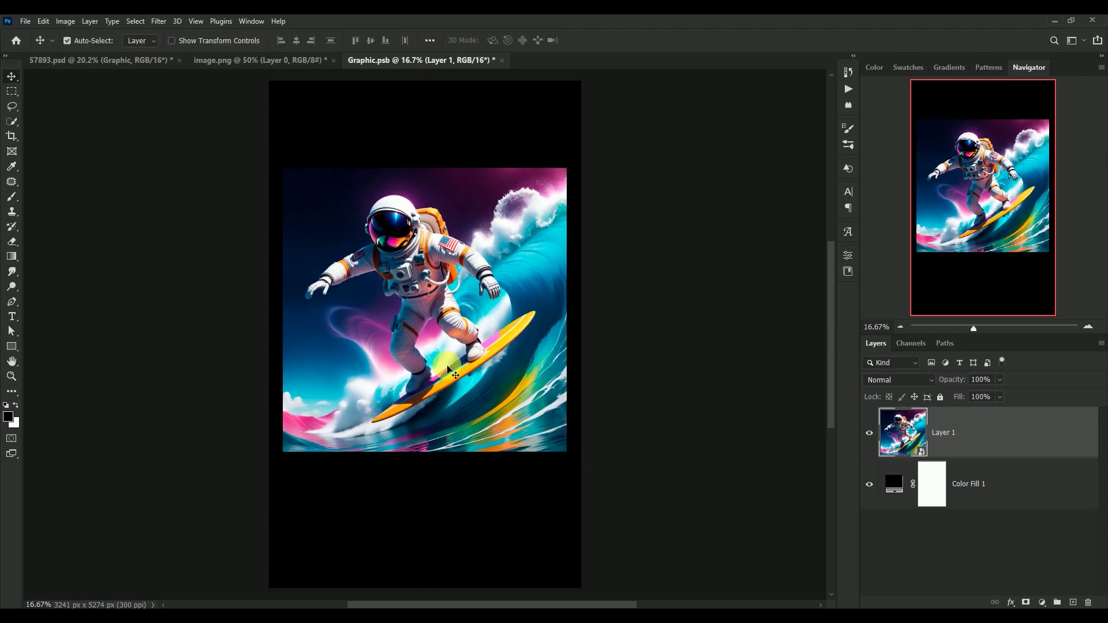
click(869, 434)
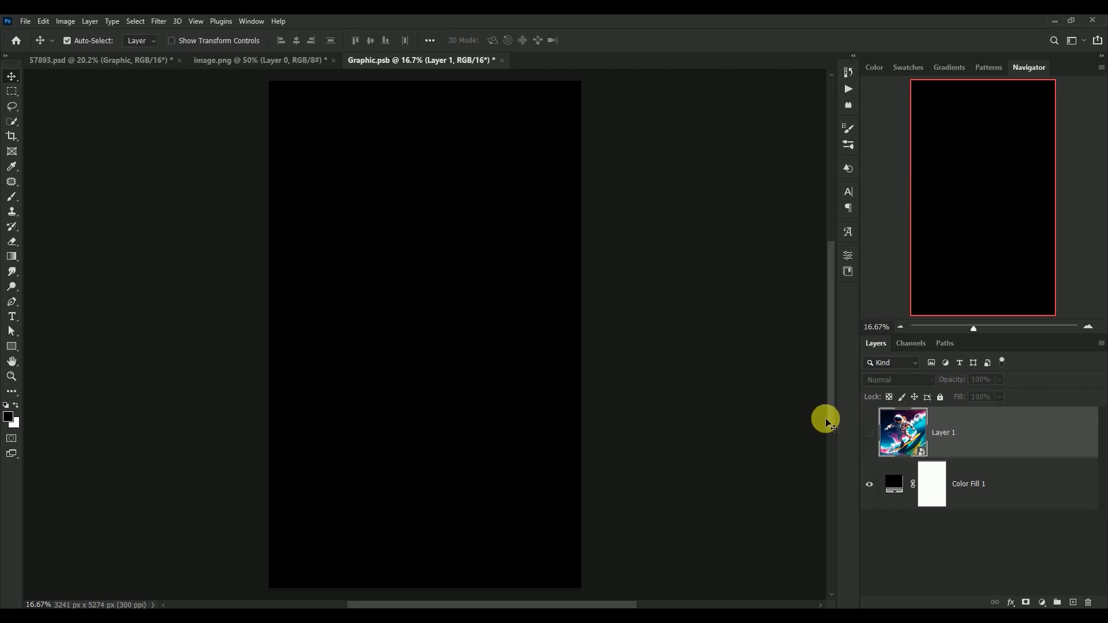
Show Layer 1, add a layer mask and paint black with a larger brush to fade its edges.
click(871, 434)
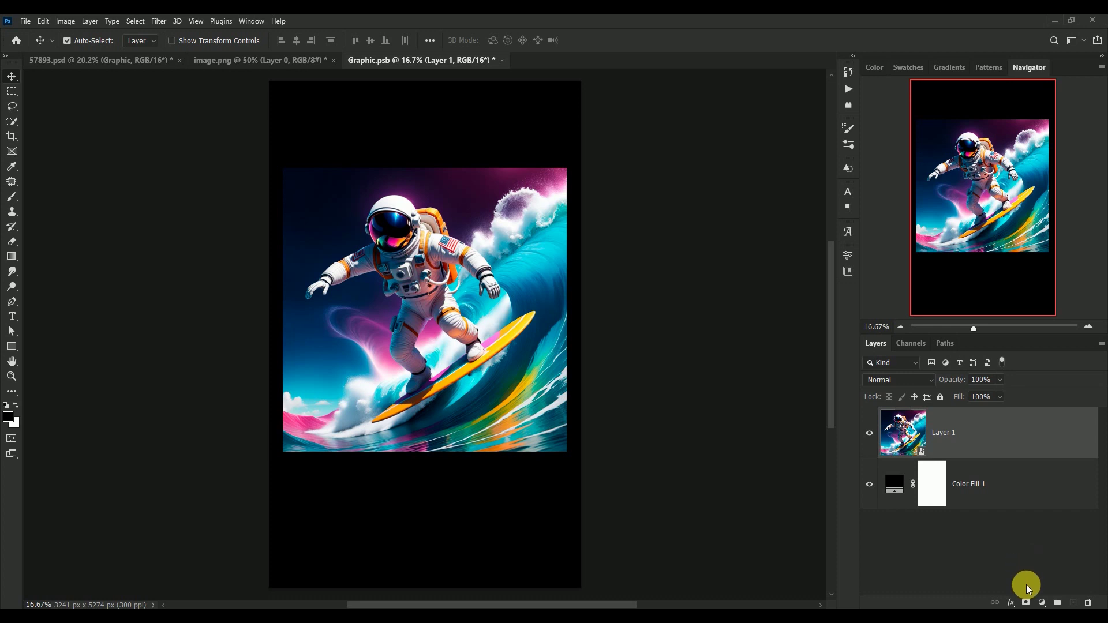
click(1027, 602)
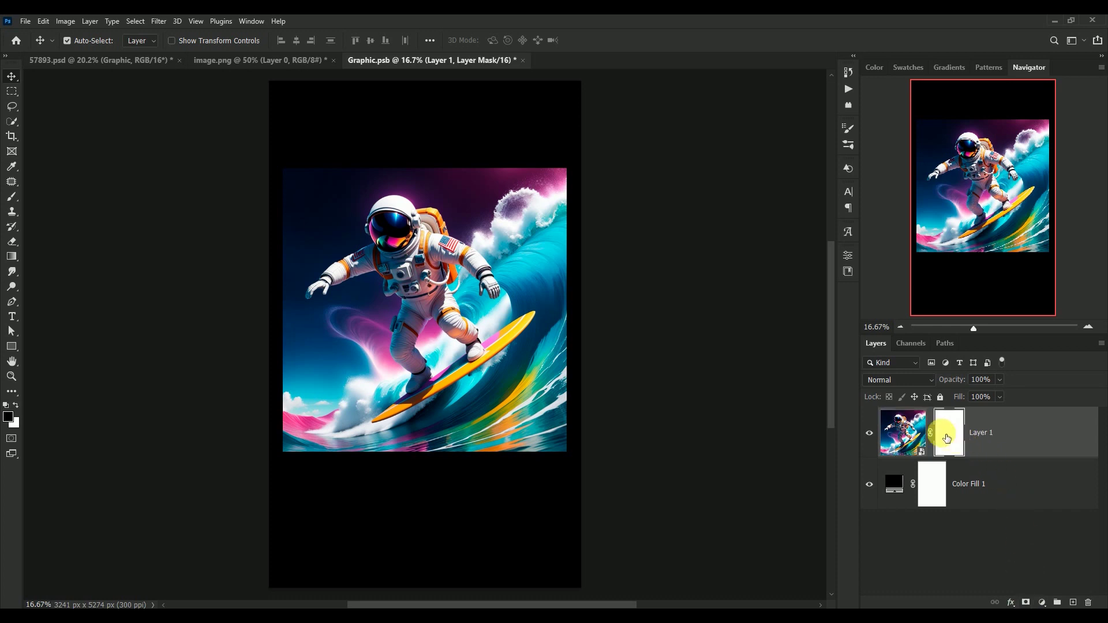
click(13, 196)
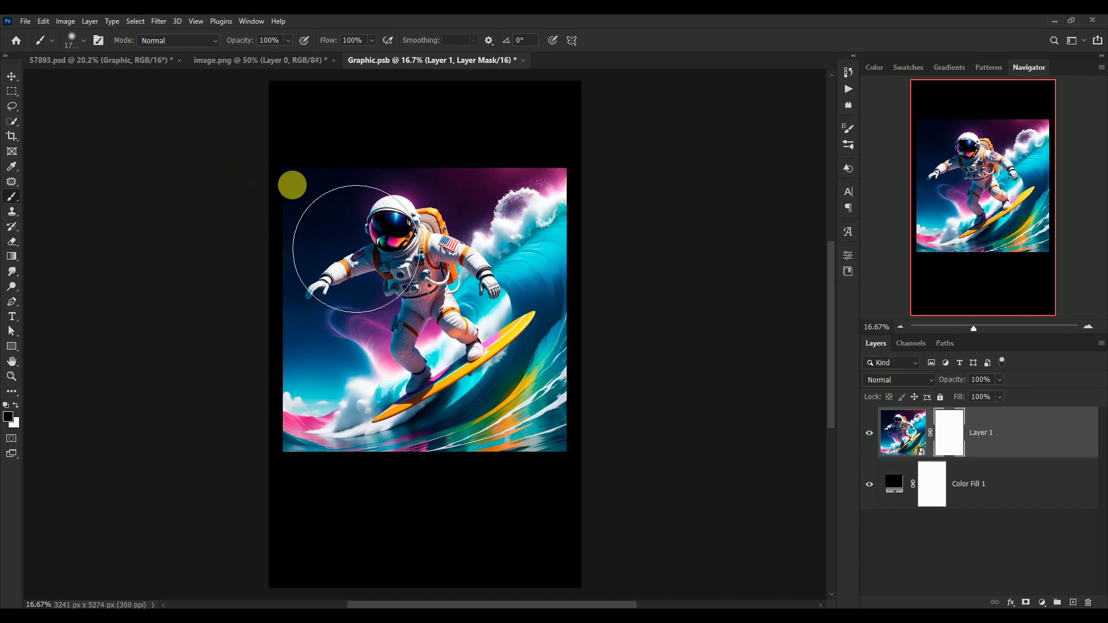
key(bracketright)
mouse_move(352, 233)
mouse_down()
mouse_move(329, 251)
mouse_move(391, 202)
mouse_move(441, 183)
mouse_move(518, 183)
mouse_move(635, 235)
mouse_move(634, 223)
mouse_move(557, 186)
mouse_move(478, 184)
mouse_move(595, 192)
mouse_move(647, 241)
mouse_move(668, 292)
mouse_move(687, 380)
mouse_move(675, 479)
mouse_move(639, 543)
mouse_move(590, 576)
mouse_move(655, 527)
mouse_move(676, 397)
mouse_move(662, 301)
mouse_move(621, 238)
mouse_move(651, 246)
mouse_move(689, 321)
mouse_move(684, 450)
mouse_move(645, 533)
mouse_move(573, 567)
mouse_move(449, 575)
mouse_move(555, 567)
mouse_move(646, 528)
mouse_move(578, 567)
mouse_move(449, 578)
mouse_move(360, 557)
mouse_move(362, 568)
mouse_move(316, 500)
mouse_move(312, 489)
mouse_move(347, 535)
mouse_move(294, 429)
mouse_move(296, 300)
mouse_move(321, 475)
mouse_move(379, 538)
mouse_move(356, 524)
mouse_up()
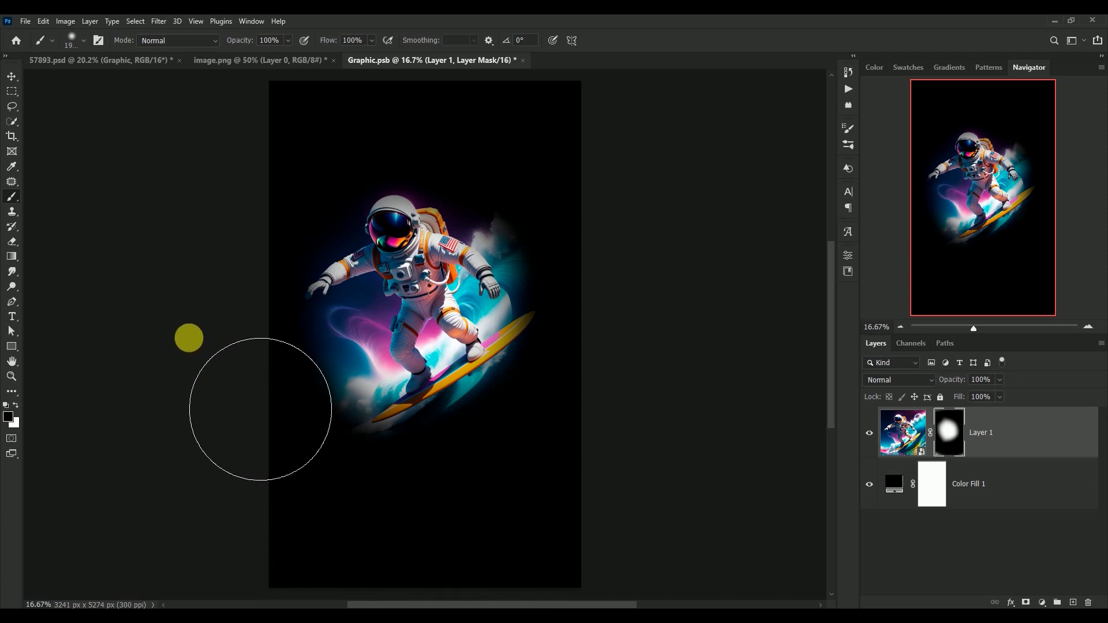
Enlarge the masked astronaut layer to about 111% with Free Transform, leaving it uncommitted.
click(13, 76)
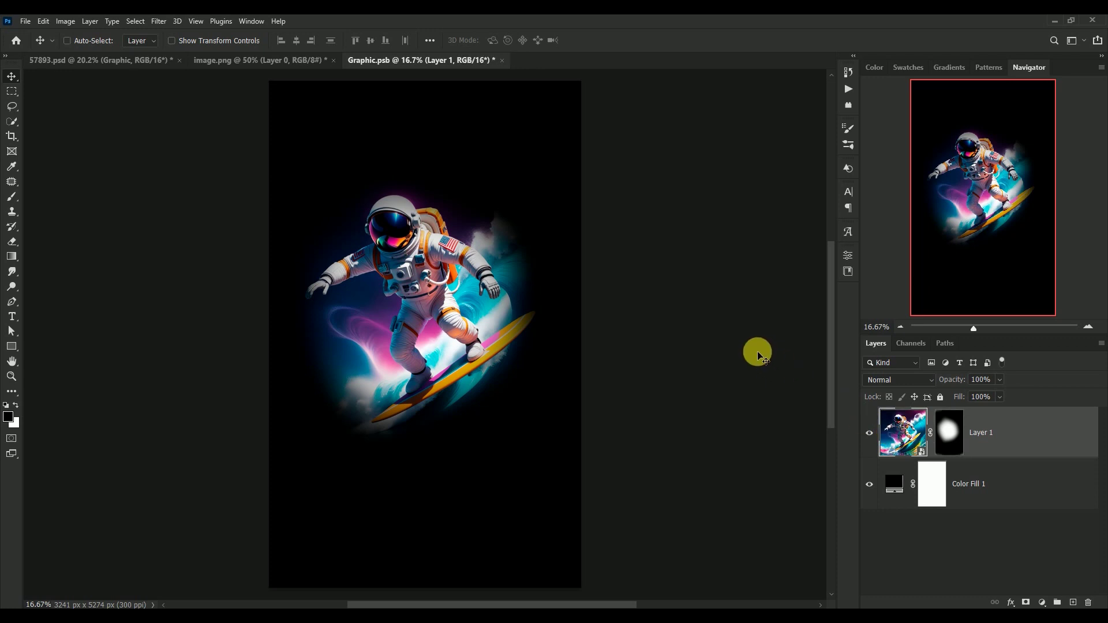
key(ctrl+t)
drag(567, 451, 596, 483)
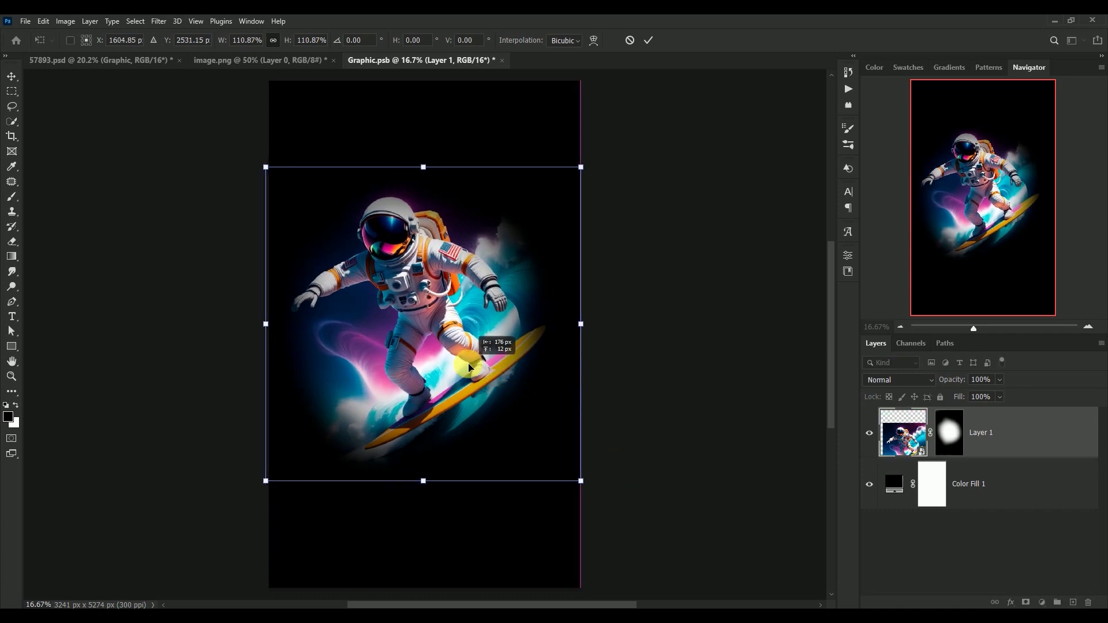